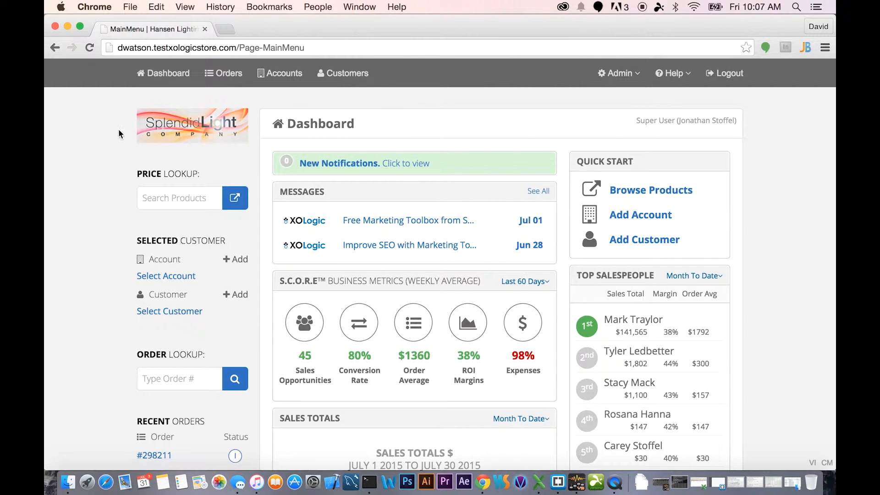
# Open the Quoted items page from the Catalog & Pricing administration options.
pyautogui.click(631, 73)
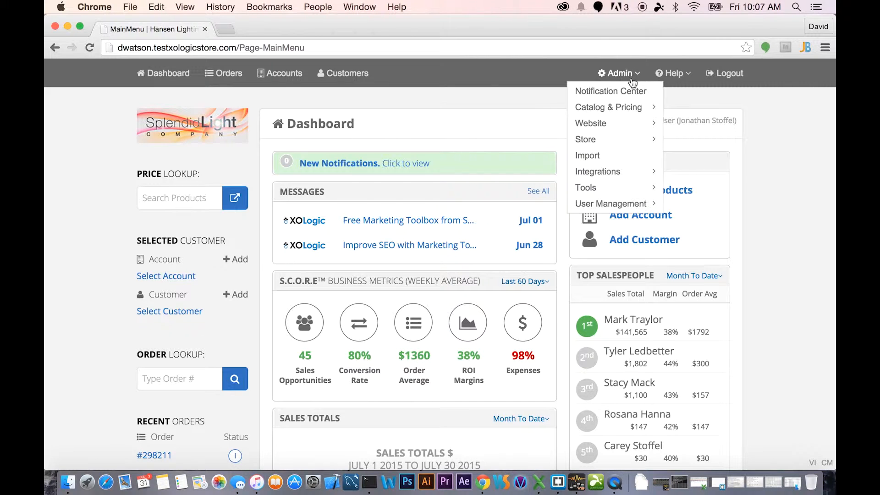
pyautogui.moveTo(632, 108)
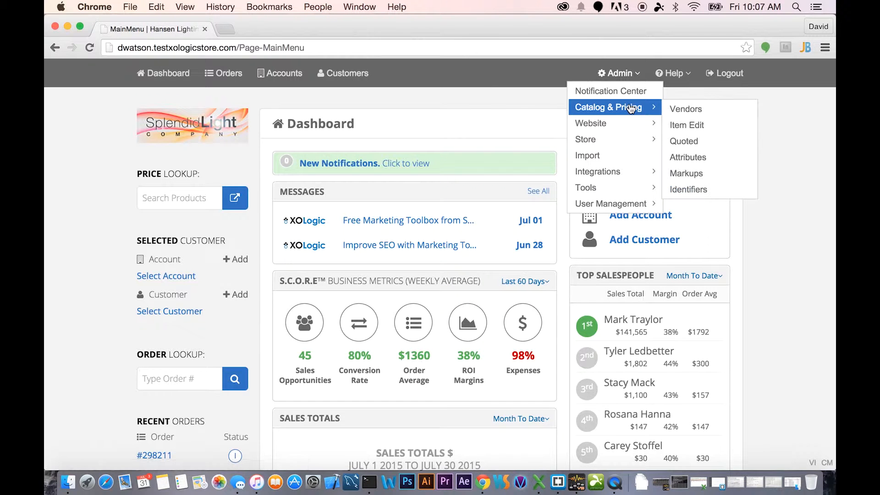
pyautogui.click(704, 142)
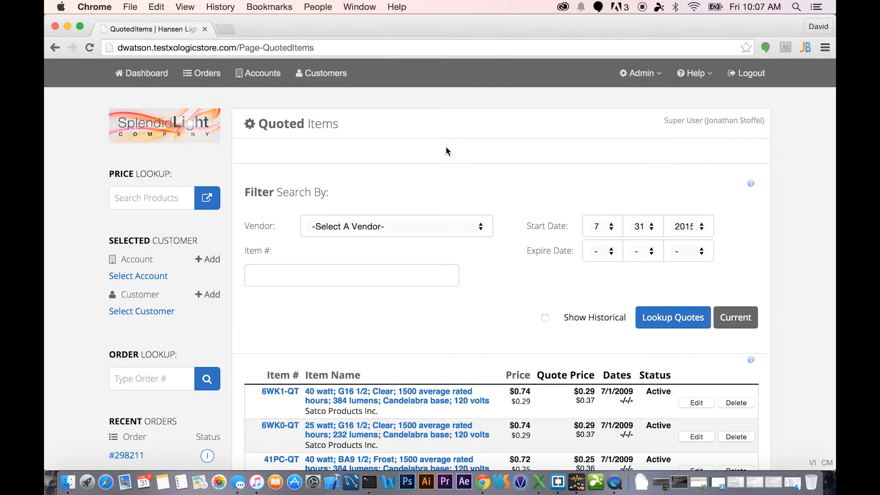
# Review the Quoted Items page, including the search filters, the list of quoted items and the options for adding single or multiple items.
pyautogui.scroll(-5, 802, 168)
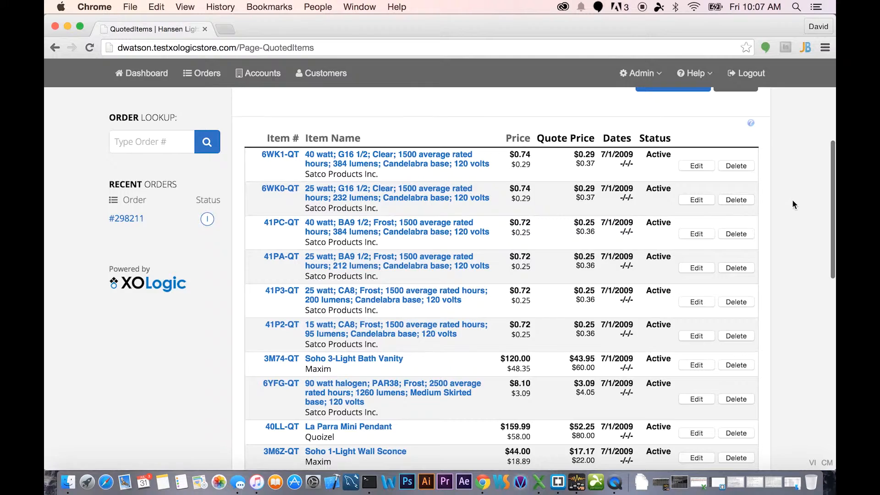
pyautogui.scroll(-8, 793, 201)
pyautogui.scroll(15, 793, 202)
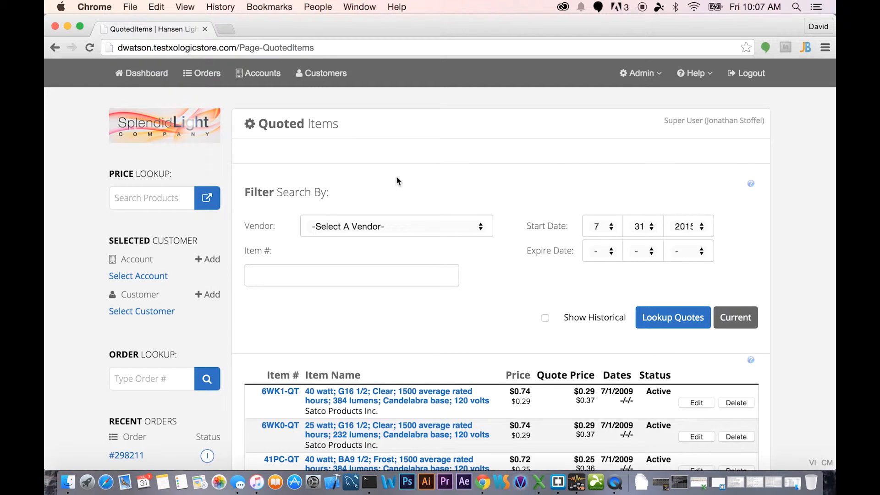
pyautogui.scroll(-5, 780, 227)
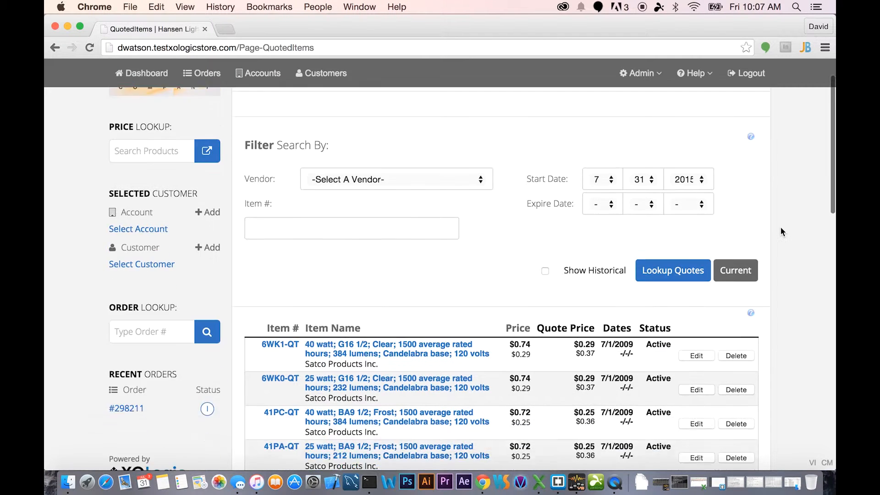
pyautogui.scroll(3, 781, 226)
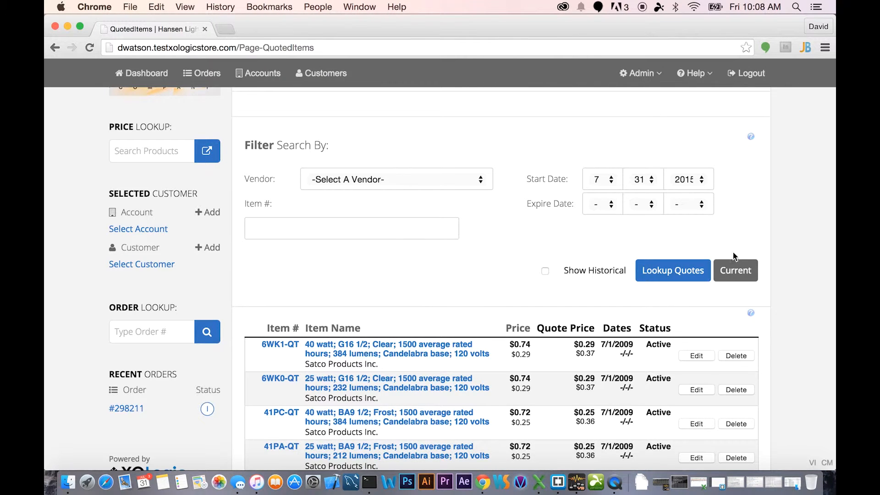
pyautogui.scroll(-6, 782, 245)
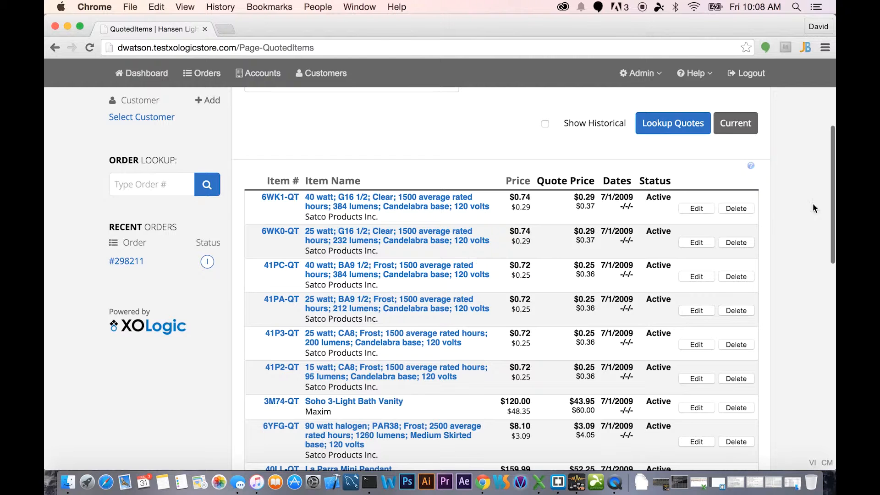
pyautogui.scroll(8, 798, 160)
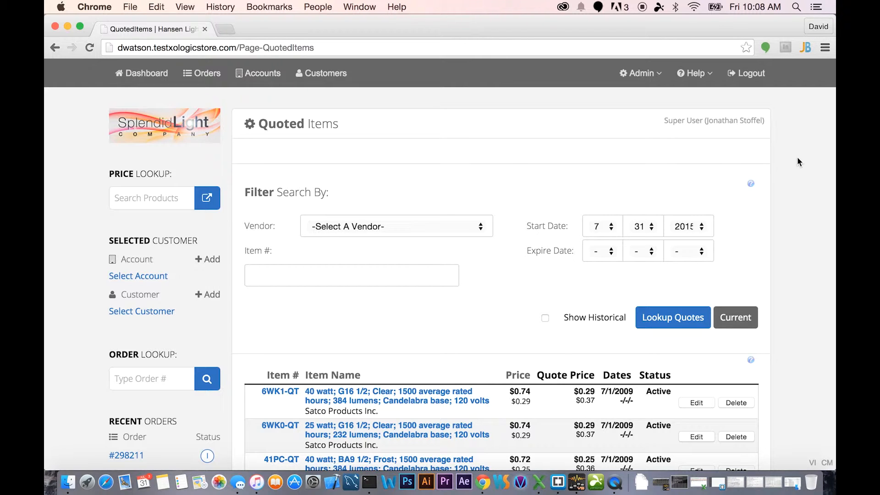
pyautogui.scroll(-15, 798, 161)
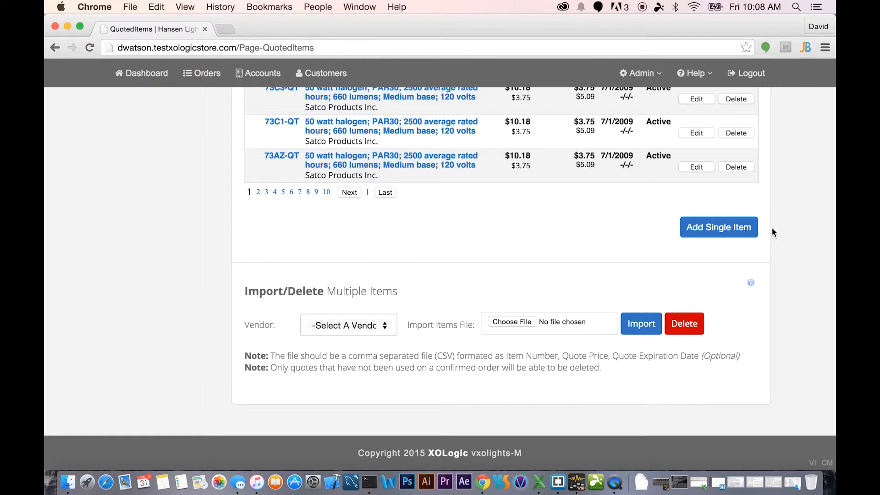
pyautogui.click(737, 229)
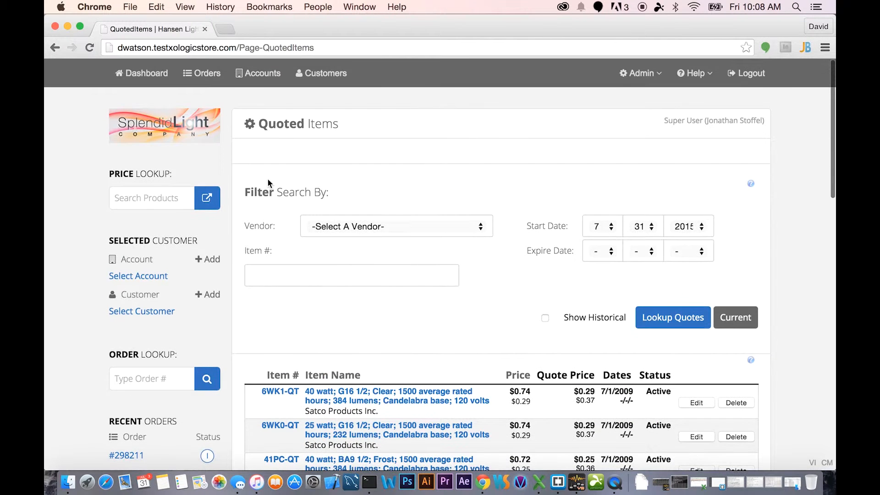
# Open the product price lookup with no search term and search for products of the Crystorama brand.
pyautogui.click(209, 198)
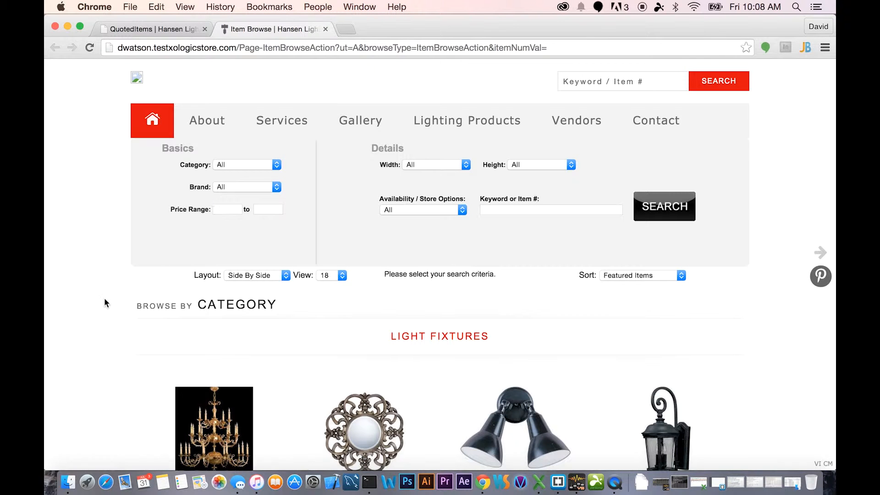
pyautogui.click(244, 186)
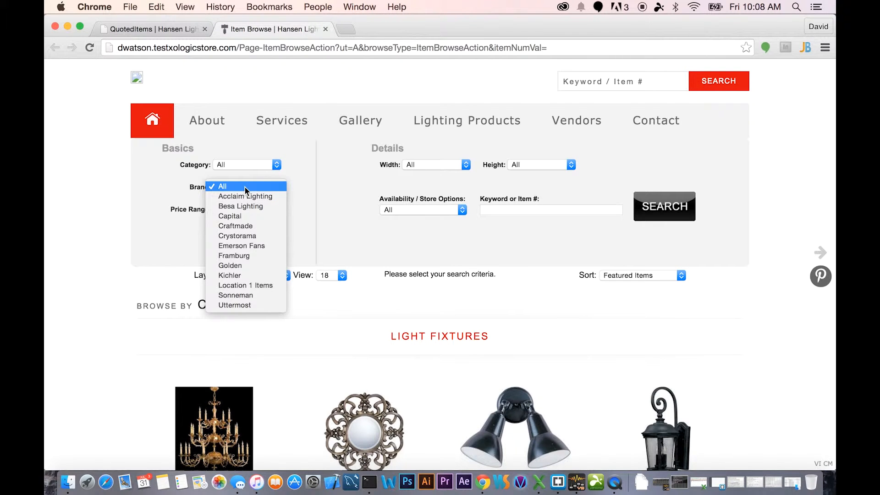
pyautogui.click(252, 236)
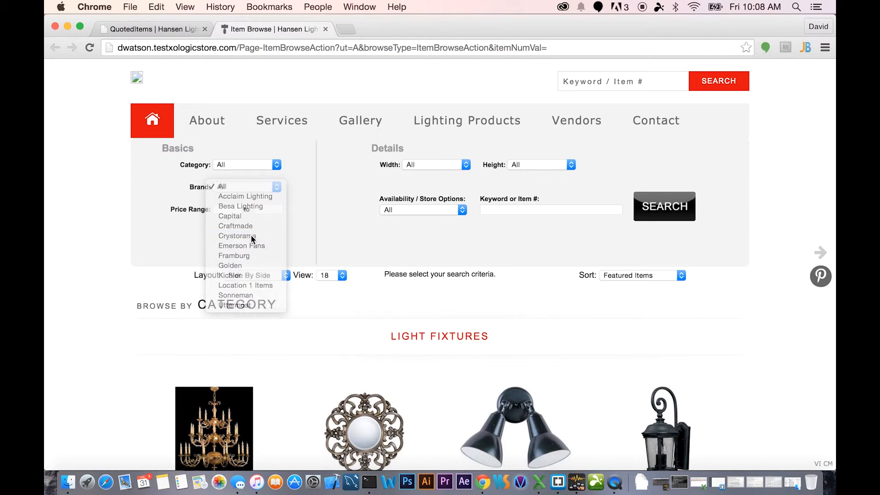
pyautogui.click(681, 206)
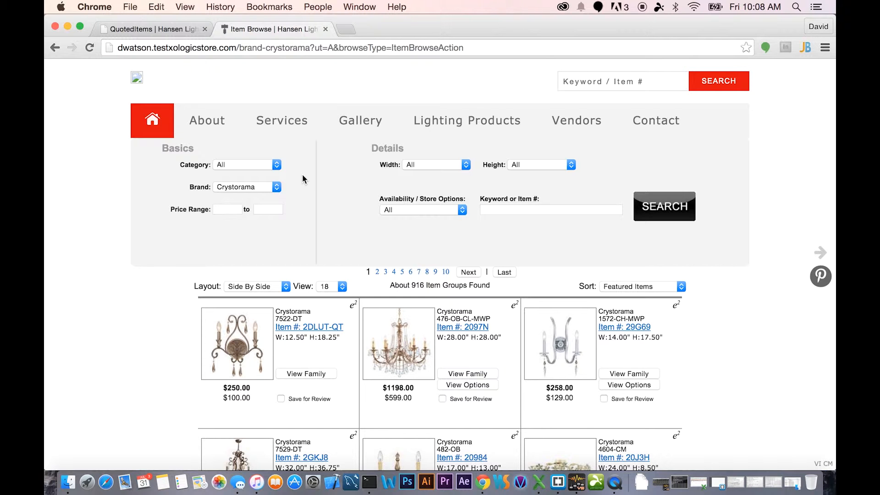
# Copy the vendor item number 7529-DT of the Crystorama chandelier from the search results.
pyautogui.scroll(-5, 131, 276)
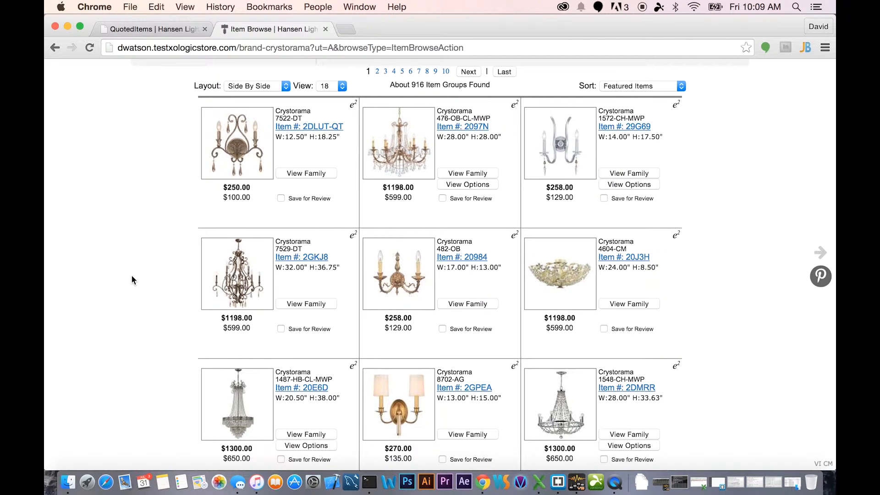
pyautogui.scroll(-1, 131, 274)
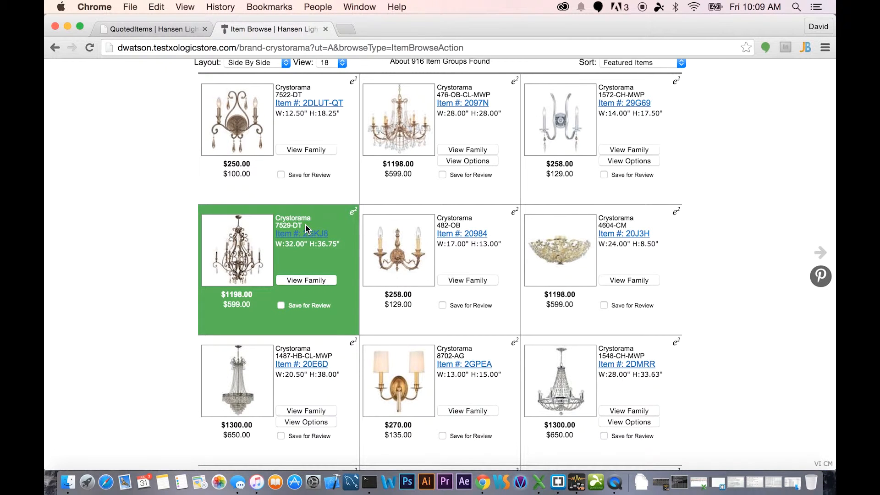
pyautogui.moveTo(307, 227); pyautogui.dragTo(276, 225)
pyautogui.press('super+c')
pyautogui.click(161, 271)
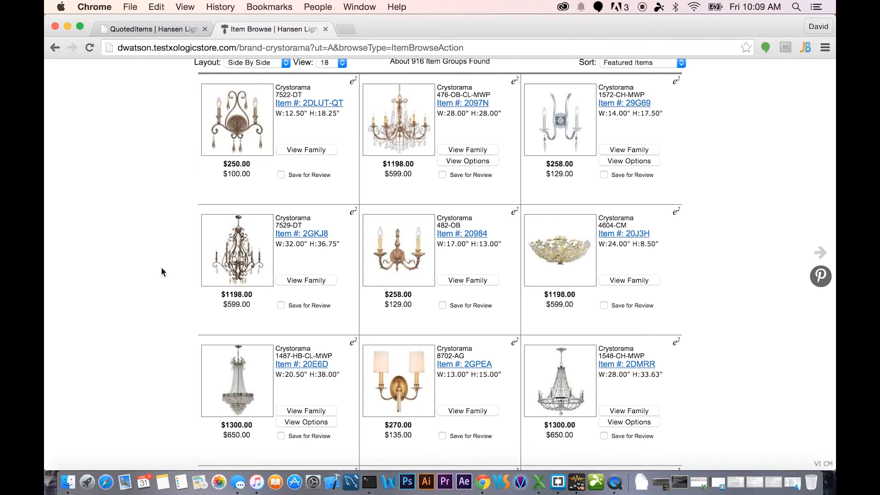
# Start a new single quoted item on the Quoted Items page with vendor Crystorama and item number 7529-DT.
pyautogui.click(155, 28)
pyautogui.scroll(-20, 799, 254)
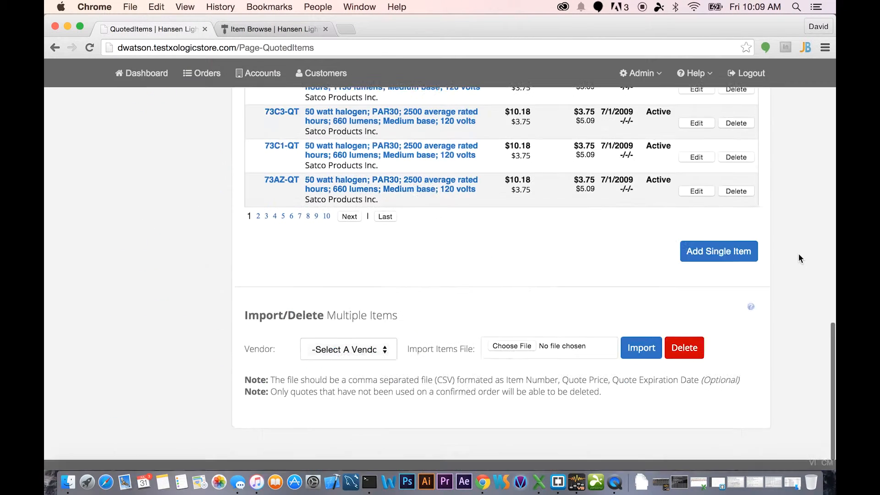
pyautogui.click(718, 231)
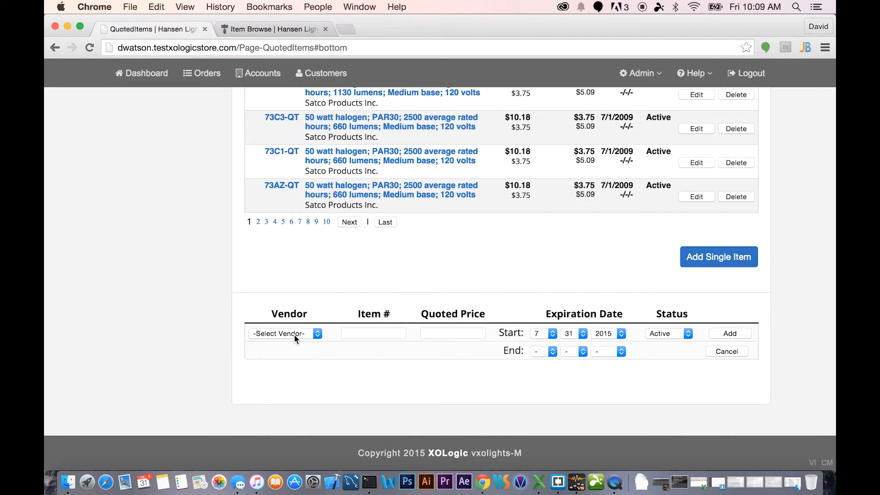
pyautogui.click(293, 334)
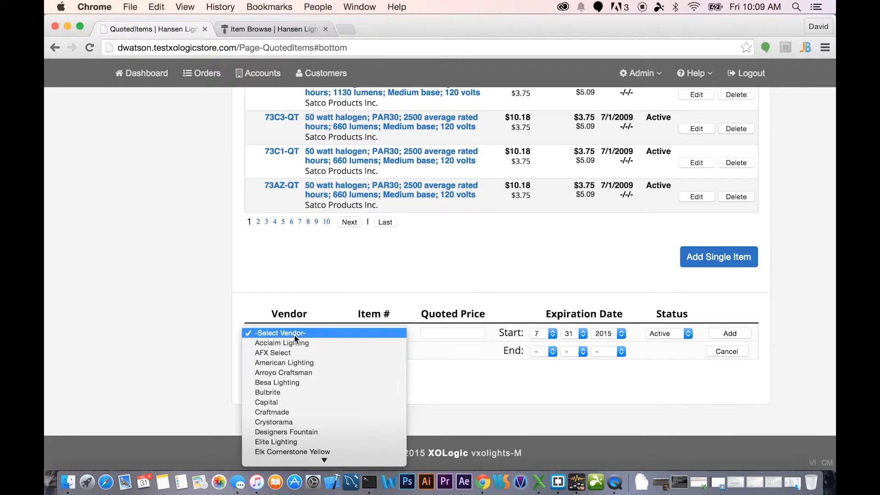
pyautogui.click(295, 422)
pyautogui.click(364, 334)
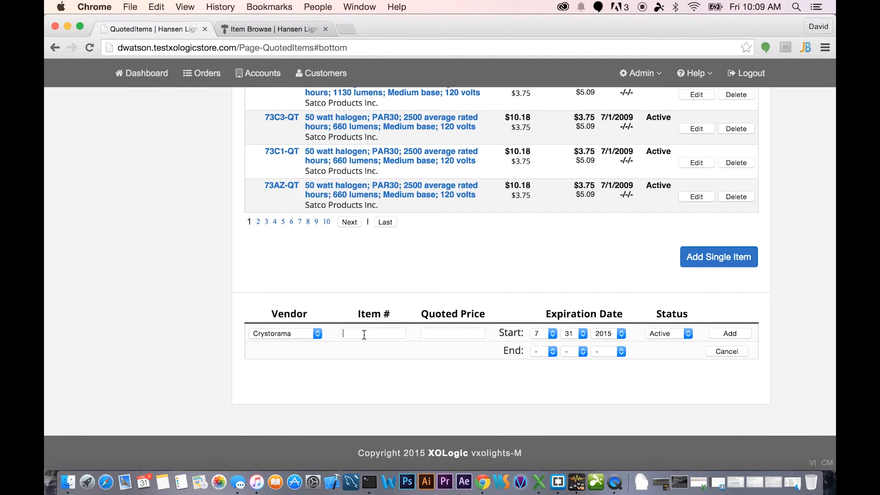
pyautogui.press('super+v')
# Check the chandelier's listed price, set the quoted price to 499 with status Active, and add the quoted item.
pyautogui.click(280, 27)
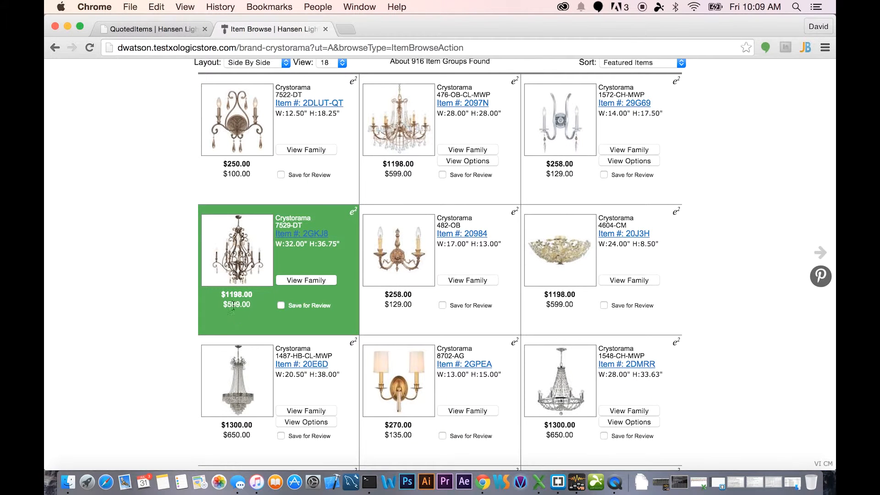
pyautogui.click(154, 29)
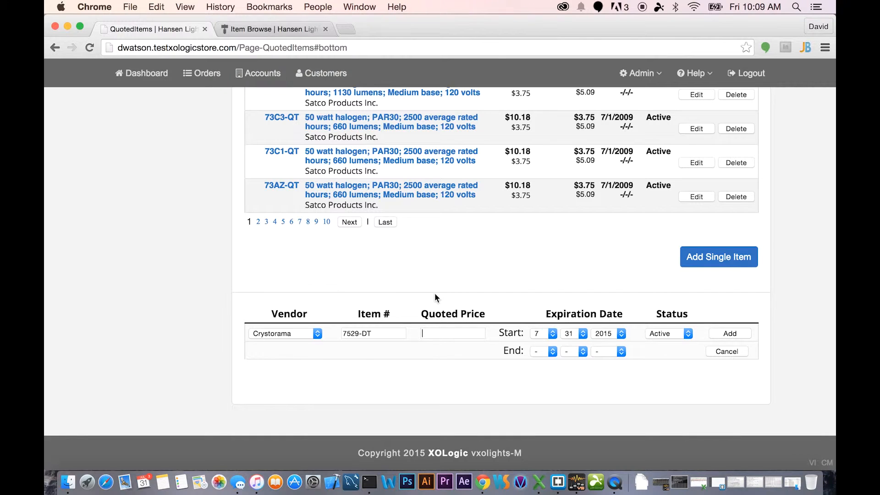
pyautogui.write('499')
pyautogui.click(675, 334)
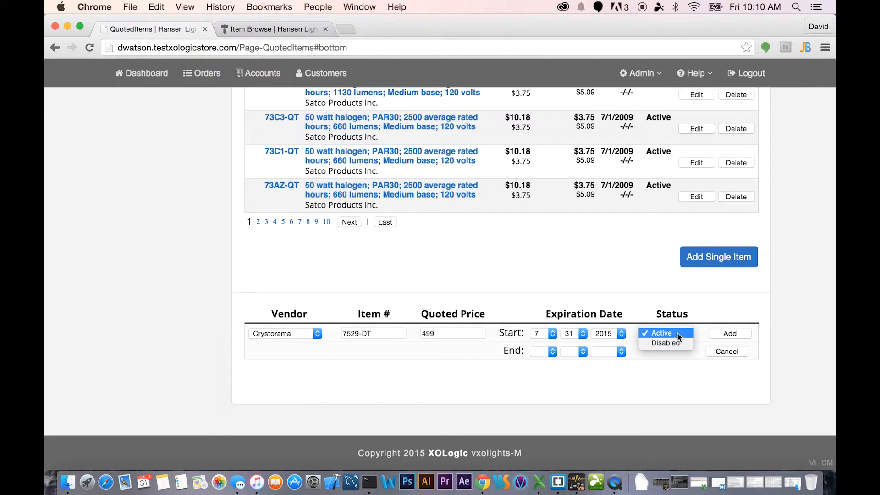
pyautogui.click(684, 332)
pyautogui.click(731, 334)
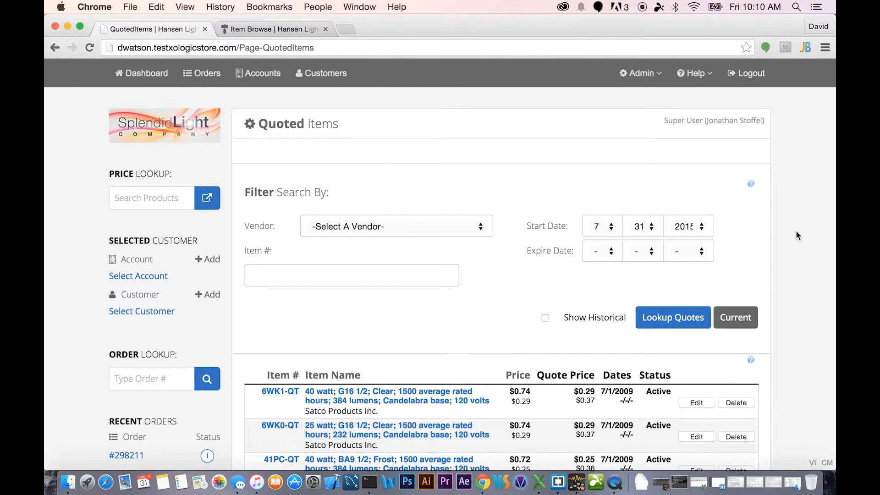
# Close the outdated product listing, reopen the product lookup and search for Crystorama products again.
pyautogui.click(286, 24)
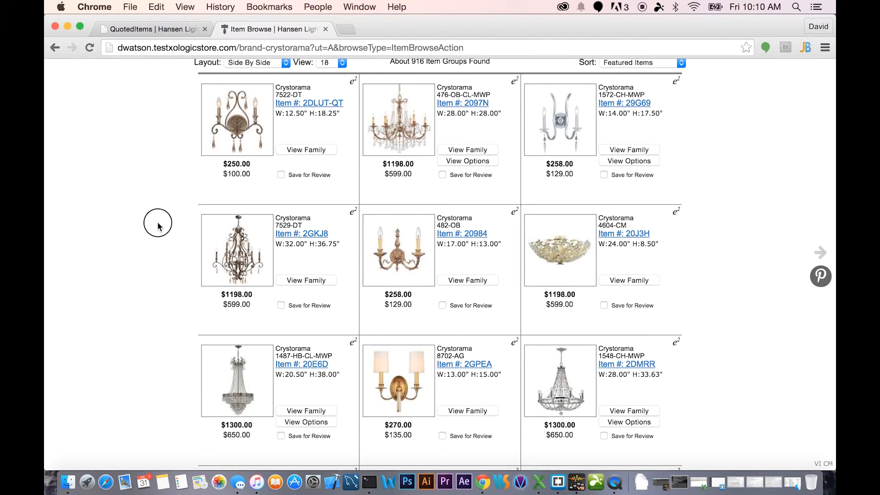
pyautogui.click(89, 47)
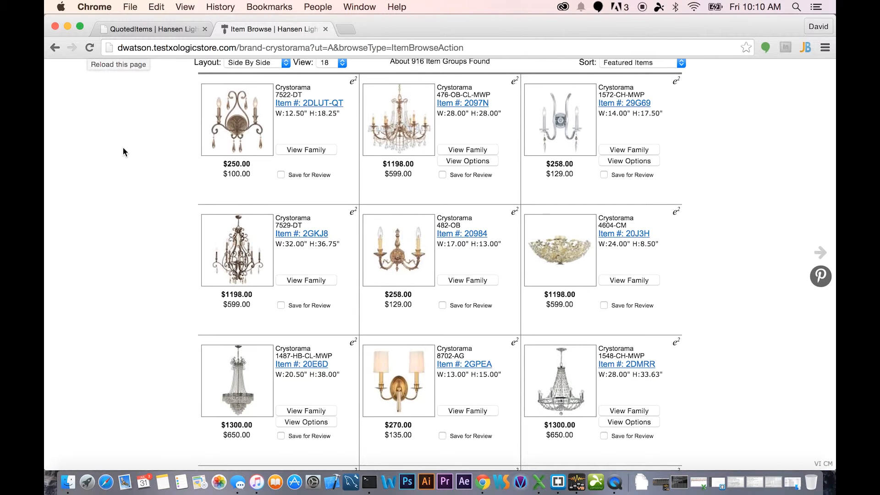
pyautogui.click(326, 29)
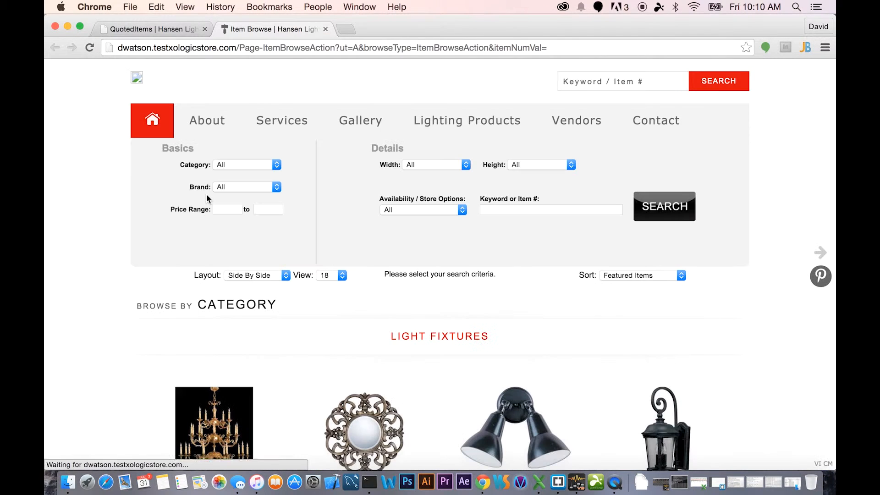
pyautogui.click(229, 187)
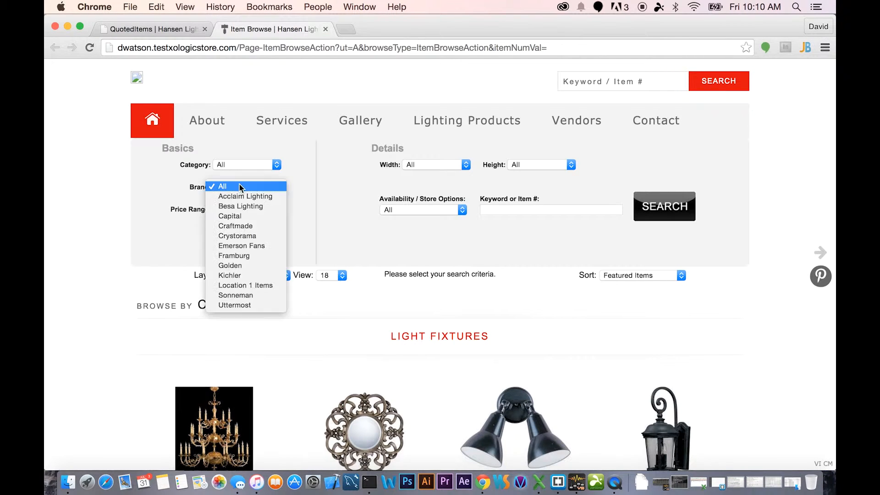
pyautogui.click(252, 235)
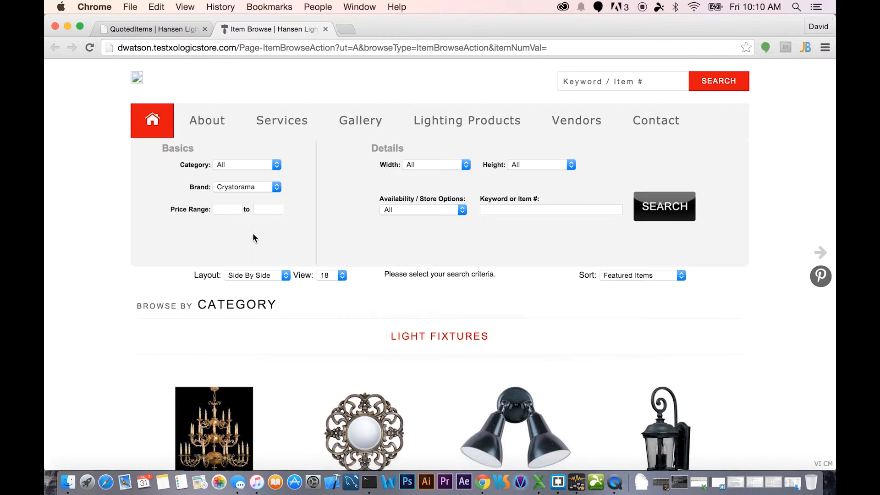
pyautogui.click(658, 209)
# Look through the refreshed Crystorama results and narrow the search to item number 7529-DT.
pyautogui.scroll(-3, 67, 232)
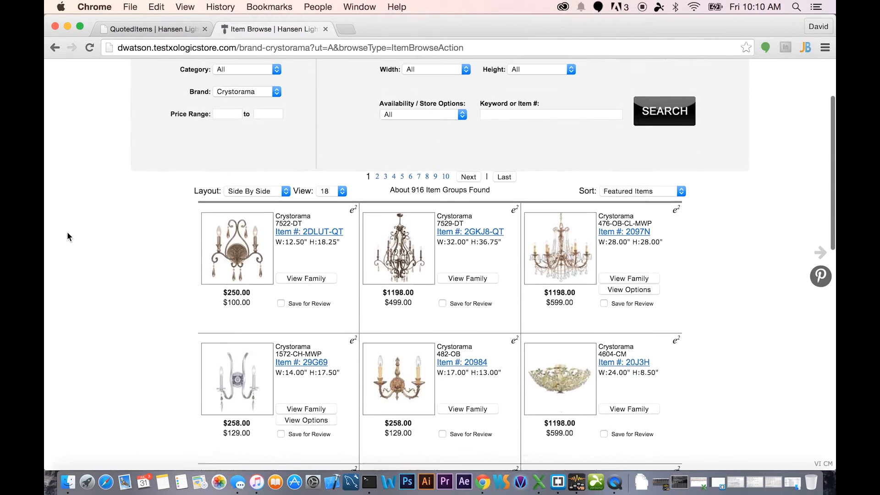
pyautogui.scroll(-5, 68, 232)
pyautogui.scroll(-2, 67, 235)
pyautogui.scroll(10, 67, 235)
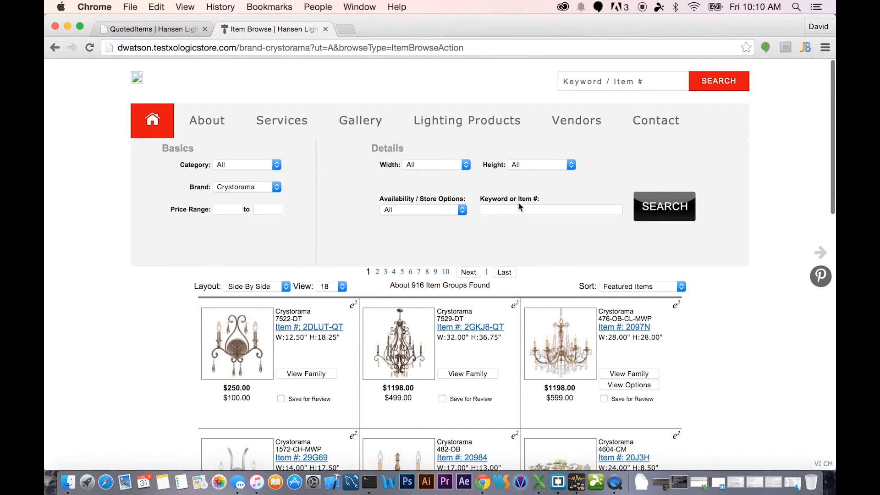
pyautogui.click(519, 211)
pyautogui.write('7529-DT')
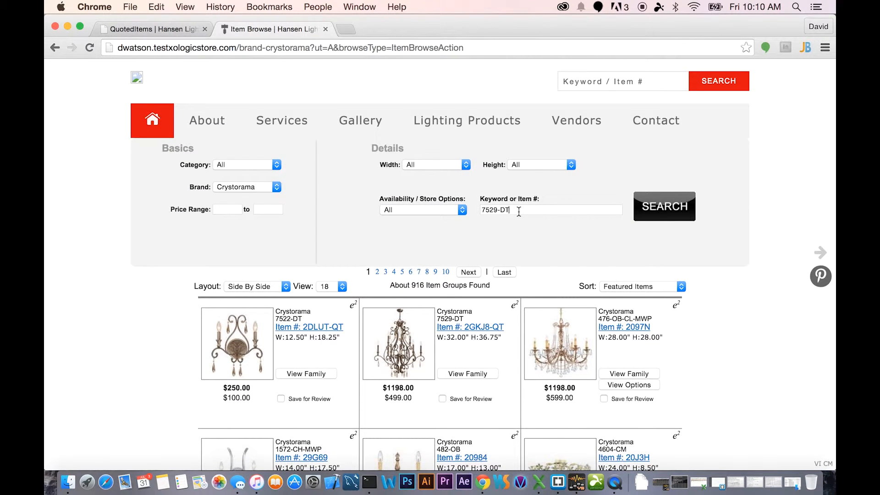
pyautogui.click(684, 210)
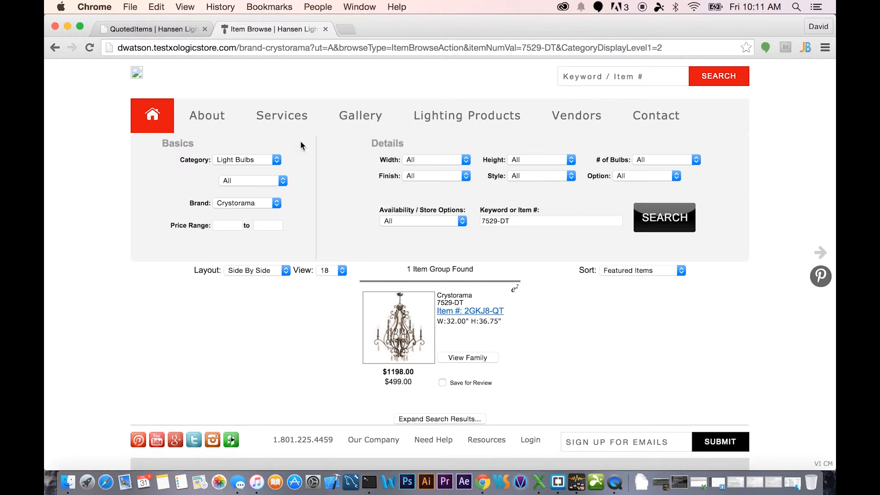
# Close the product lookup page, check the multiple-item import section of Quoted Items, and switch to Excel with Quoted_Price_Template.csv.
pyautogui.click(326, 29)
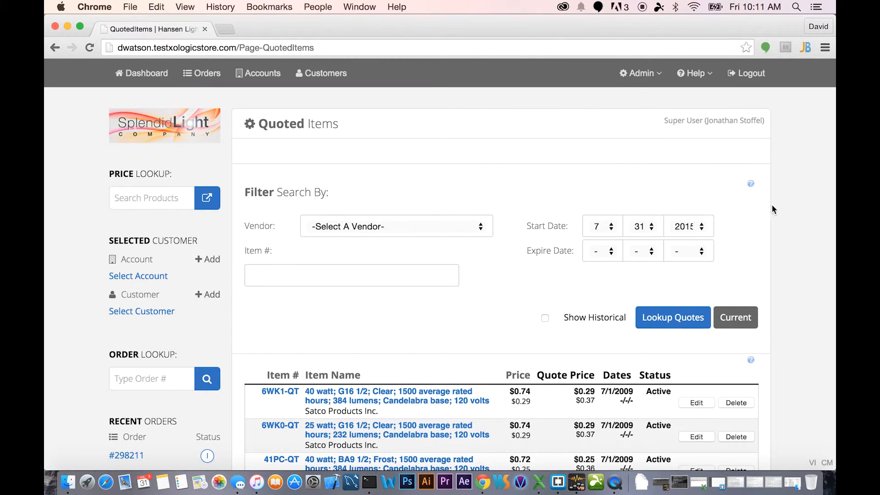
pyautogui.scroll(-10, 791, 213)
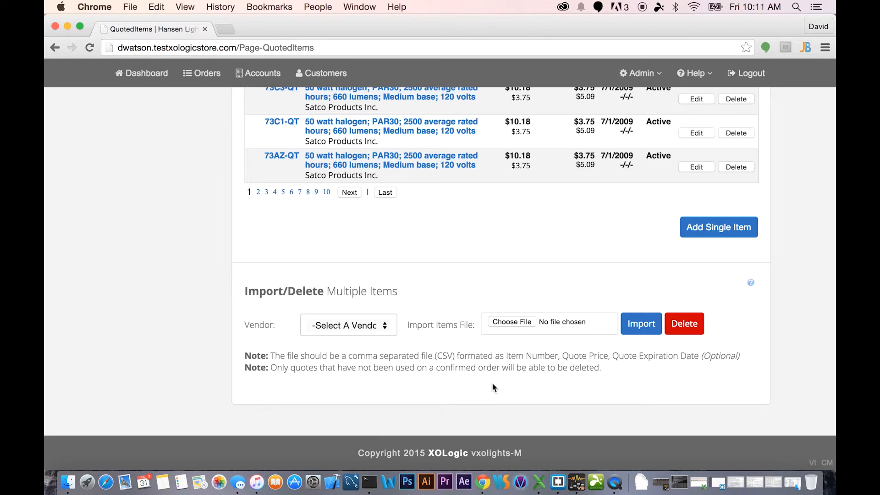
pyautogui.press('super+Tab')
pyautogui.press('super+Tab')
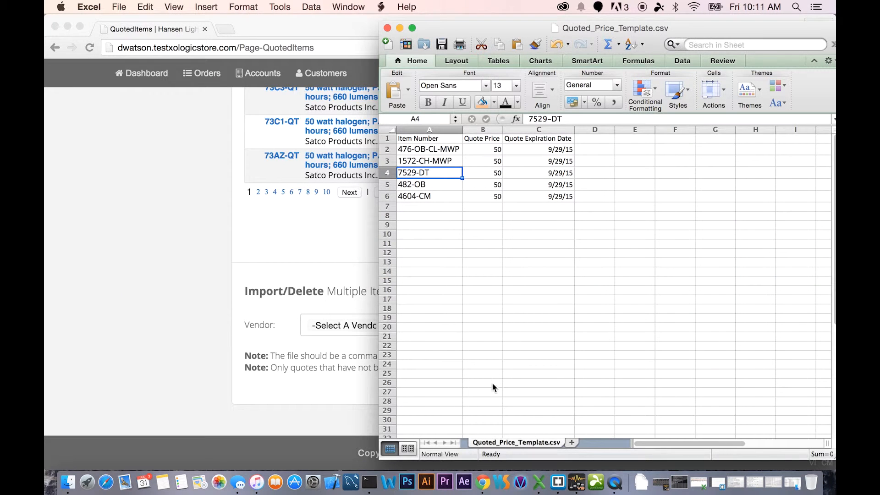
# Go through the Item Number column of the quoted price template from the first item to the last and back.
pyautogui.click(429, 147)
pyautogui.press('Down')
pyautogui.press('Down')
pyautogui.press('Down')
pyautogui.press('Down')
pyautogui.press('Down')
pyautogui.press('Up')
pyautogui.press('Up')
pyautogui.press('Up')
pyautogui.press('Up')
pyautogui.press('Up')
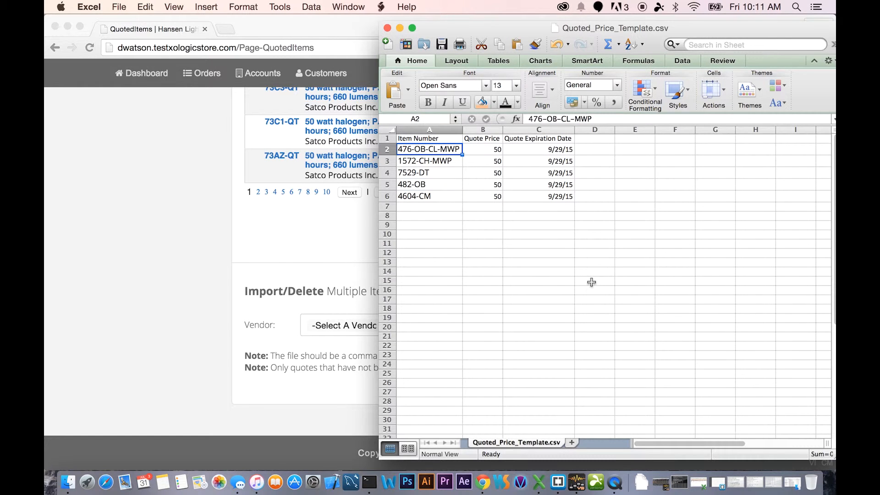
# Examine the Quote Price column for each item row of the template.
pyautogui.press('Right')
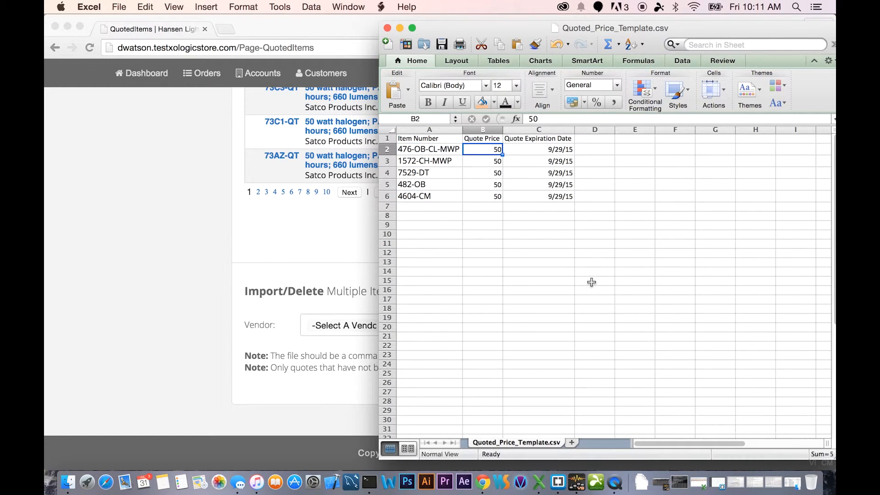
pyautogui.press('Down')
pyautogui.press('Down')
pyautogui.press('Down')
pyautogui.press('Down')
pyautogui.press('Up')
pyautogui.press('Up')
pyautogui.press('Up')
pyautogui.press('Up')
# Examine the Quote Expiration Date column for the listed items in the template.
pyautogui.press('Right')
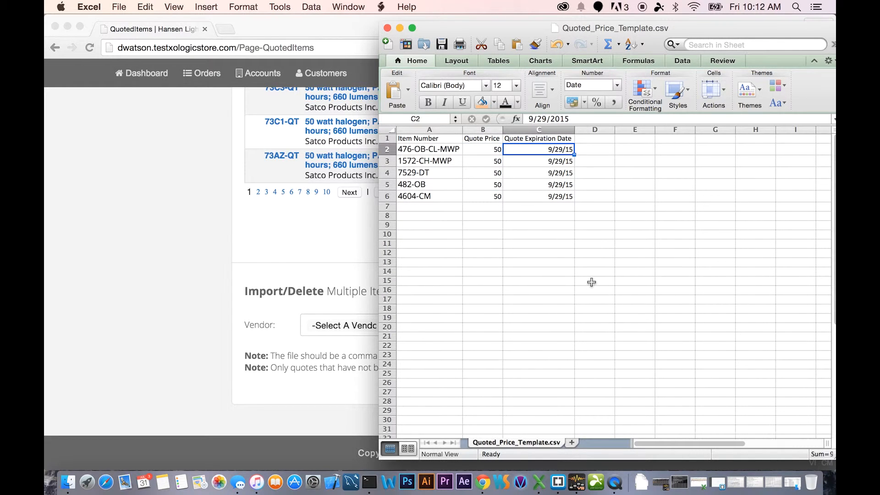
pyautogui.press('Down')
pyautogui.press('Down')
pyautogui.press('Down')
pyautogui.press('Down')
pyautogui.press('Down')
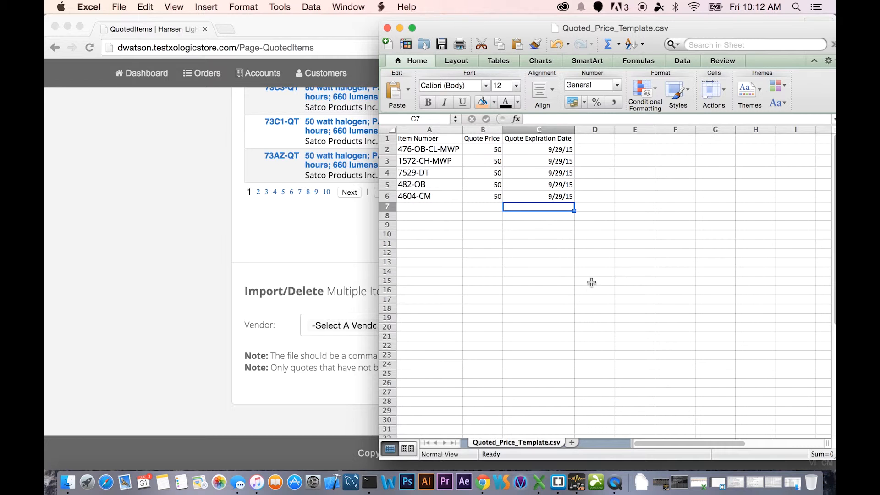
pyautogui.press('Up')
pyautogui.press('Up')
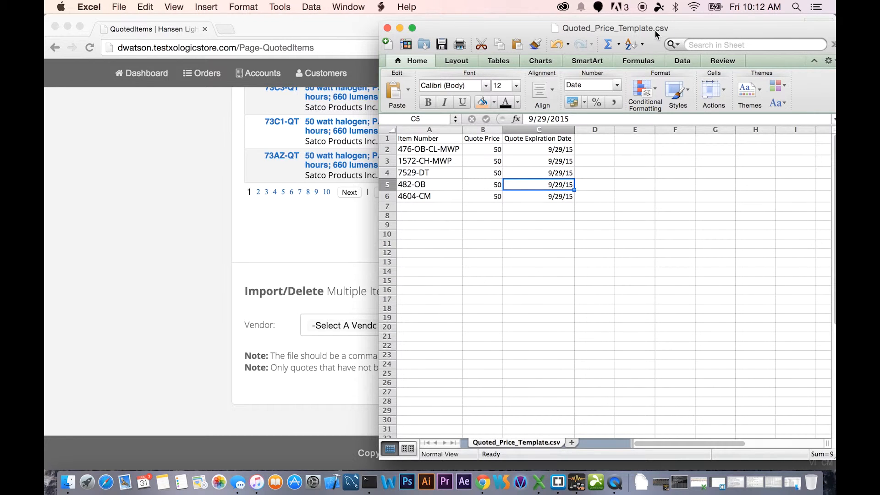
# Review the item numbers again, from the empty row below the list up to the first item.
pyautogui.click(429, 209)
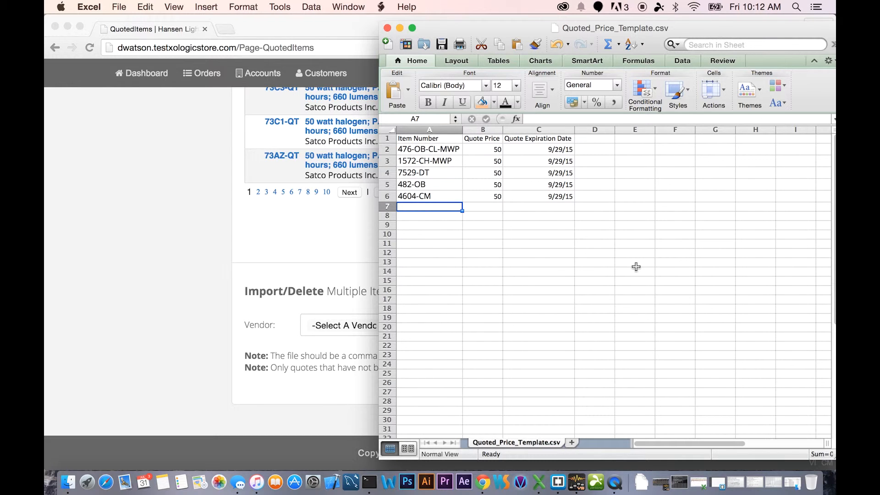
pyautogui.press('Up')
pyautogui.press('Up')
pyautogui.press('Up')
pyautogui.press('Up')
pyautogui.press('Up')
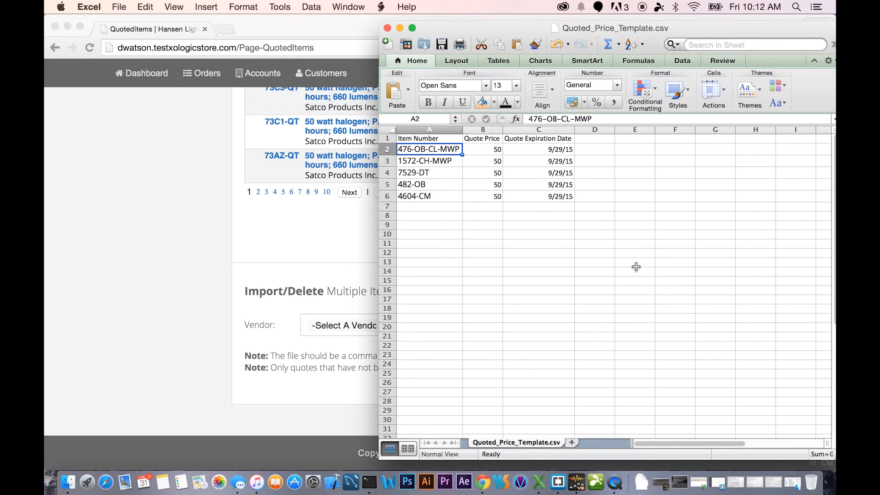
# Recheck the quote prices row by row, ending at item number 1572-CH-MWP.
pyautogui.press('Right')
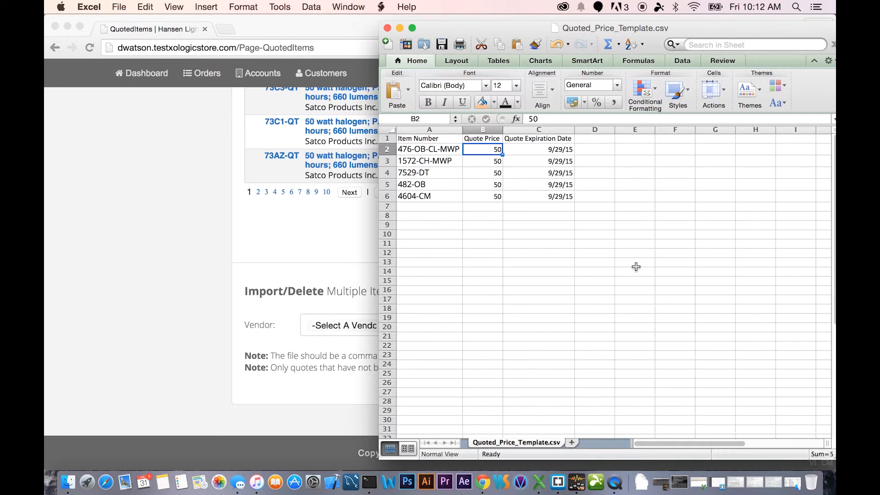
pyautogui.press('Down')
pyautogui.press('Down')
pyautogui.press('Down')
pyautogui.press('Down')
pyautogui.press('Down')
pyautogui.press('Up')
pyautogui.press('Up')
pyautogui.press('Up')
pyautogui.press('Up')
pyautogui.press('Up')
pyautogui.click(434, 162)
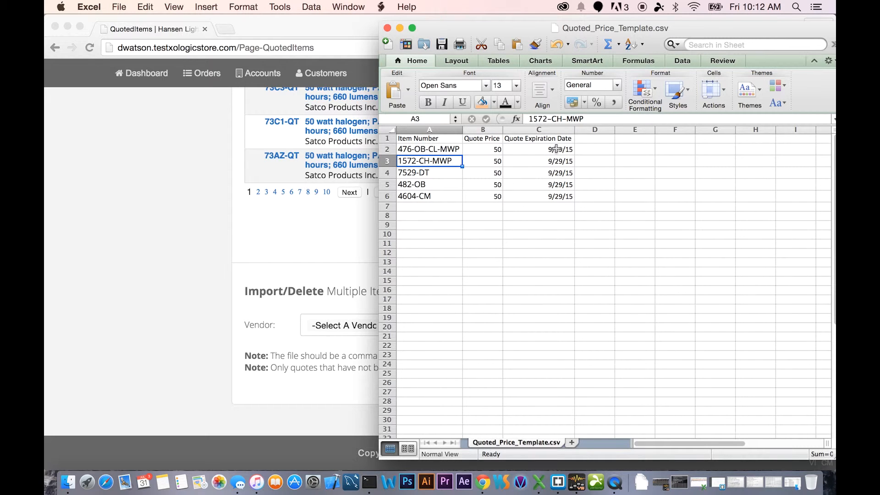
# Recheck the expiration dates down the whole list, returning to the first item's date.
pyautogui.click(569, 152)
pyautogui.press('Down')
pyautogui.press('Up')
pyautogui.press('Up')
pyautogui.press('Down')
pyautogui.press('Down')
pyautogui.press('Down')
pyautogui.press('Down')
pyautogui.press('Down')
pyautogui.press('Up')
pyautogui.press('Up')
pyautogui.press('Up')
pyautogui.press('Up')
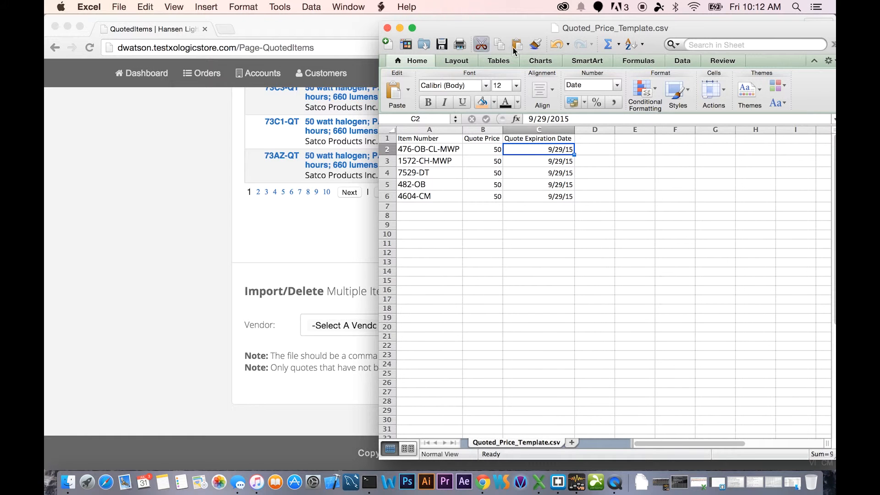
# Minimize the template spreadsheet and look over the search filters and the list of current quotes on the Quoted Items page in Chrome.
pyautogui.click(399, 30)
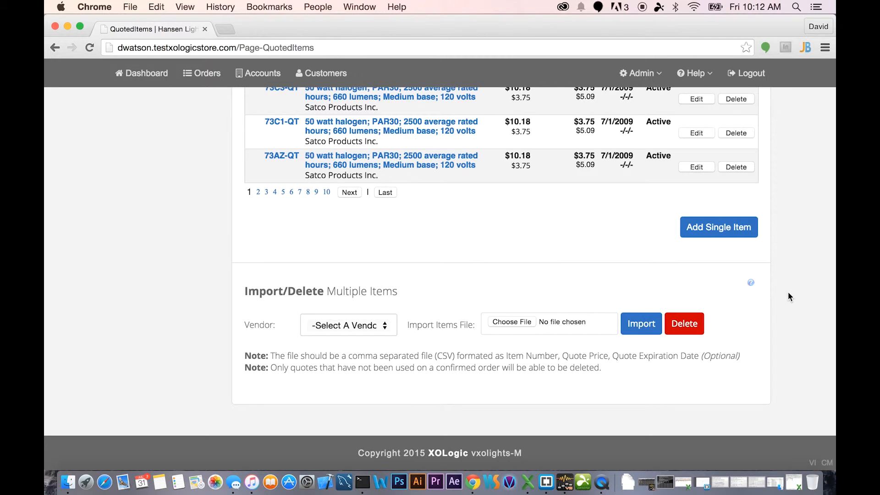
pyautogui.scroll(5, 788, 295)
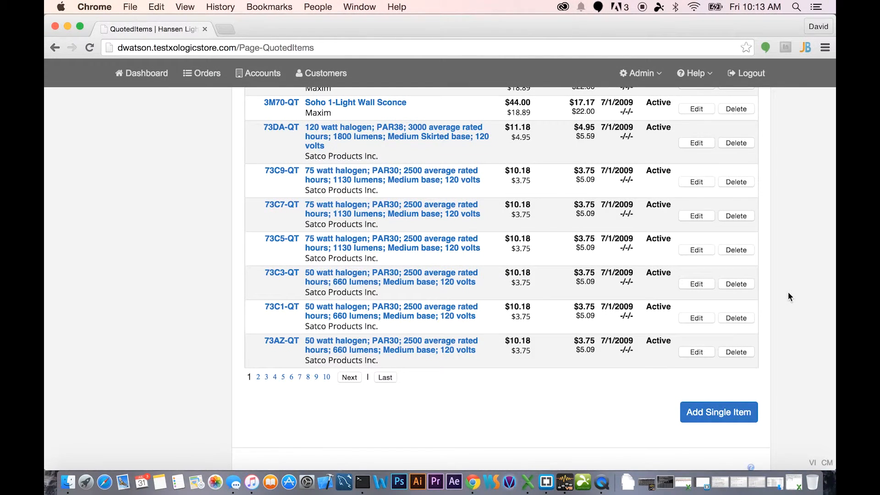
pyautogui.scroll(10, 788, 295)
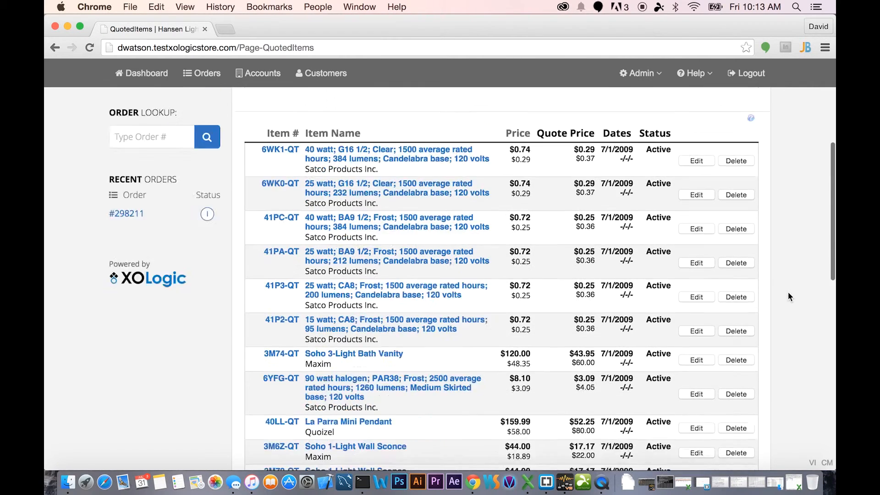
pyautogui.scroll(3, 788, 296)
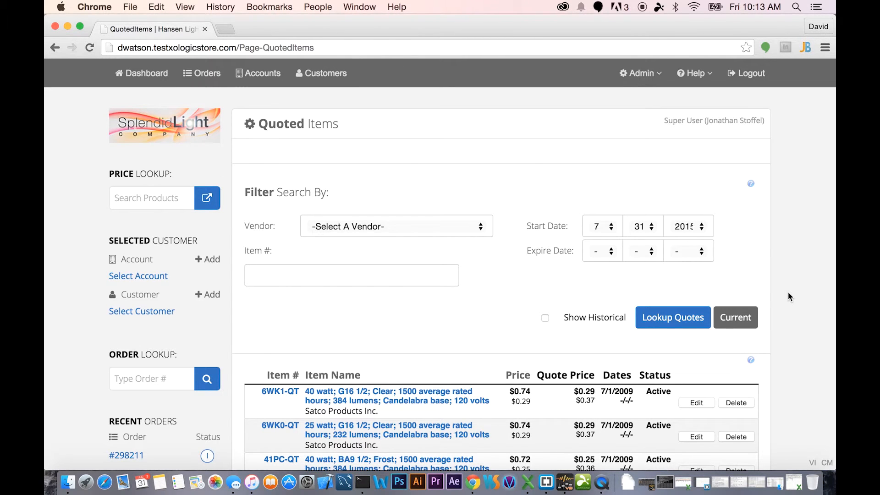
pyautogui.scroll(-5, 788, 296)
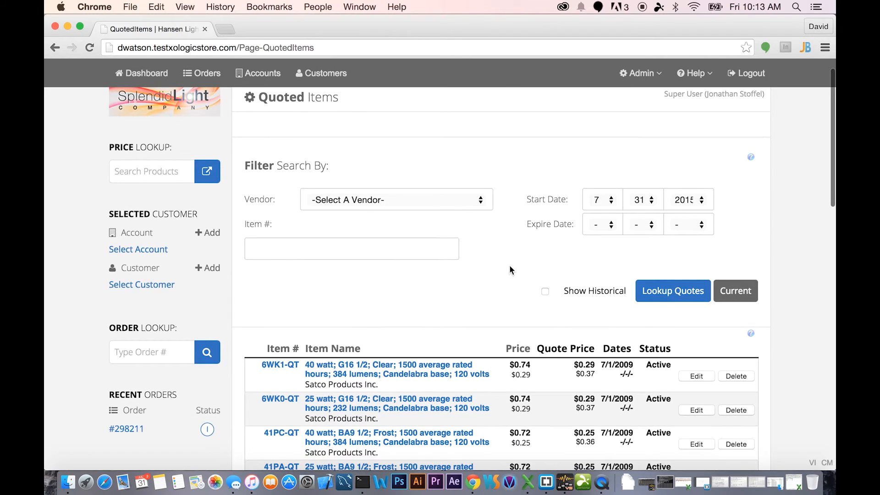
pyautogui.scroll(-4, 806, 212)
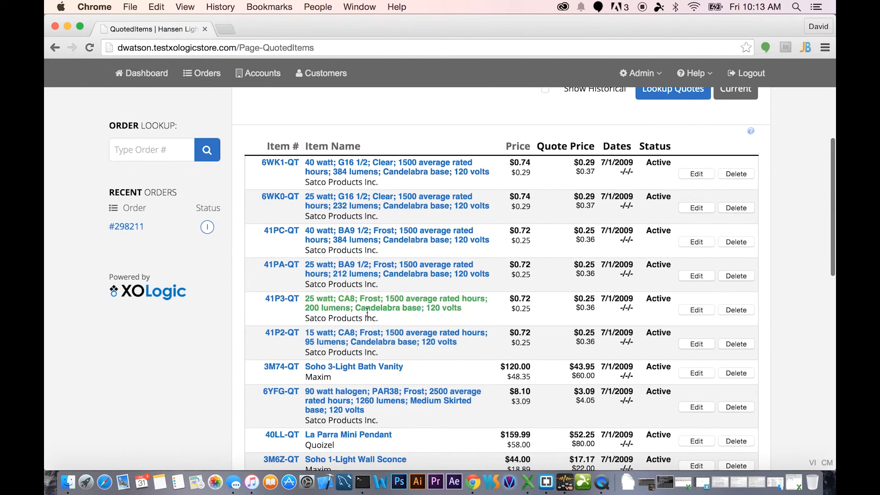
pyautogui.scroll(5, 833, 195)
pyautogui.scroll(4, 456, 210)
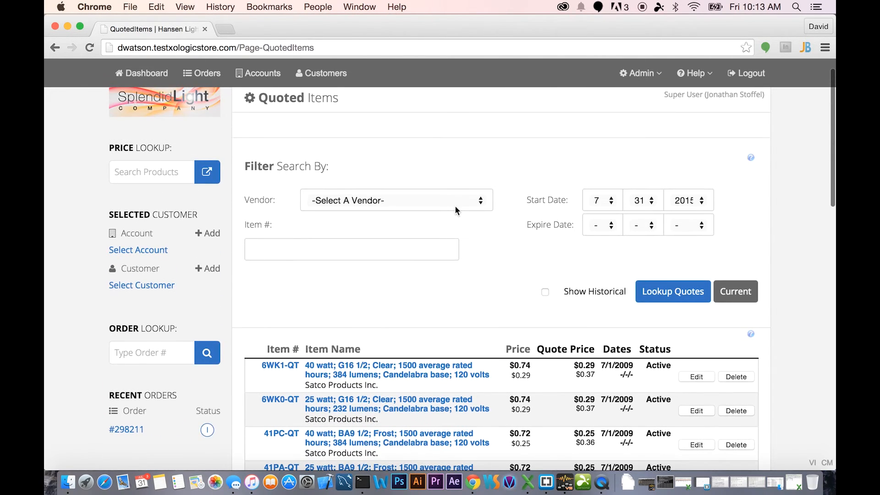
# Filter the quoted items by vendor Crystorama, look up the quotes, and review the listed items with their prices and dates.
pyautogui.click(397, 195)
pyautogui.click(381, 280)
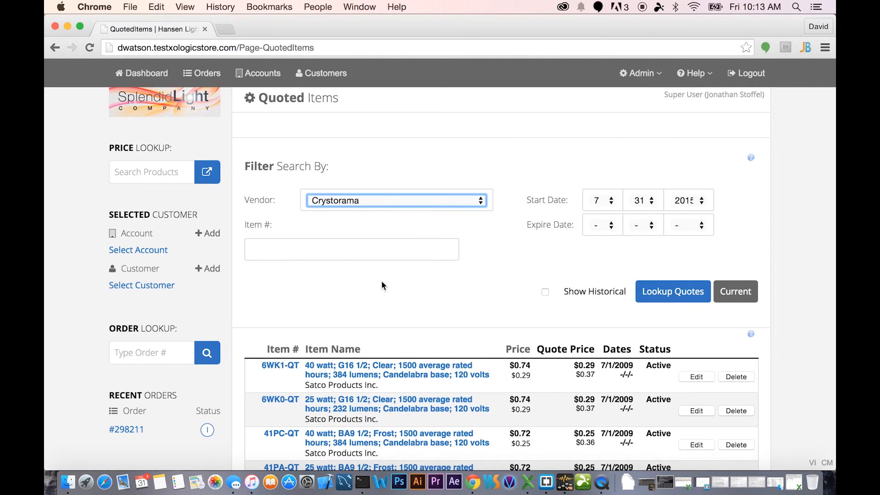
pyautogui.click(662, 292)
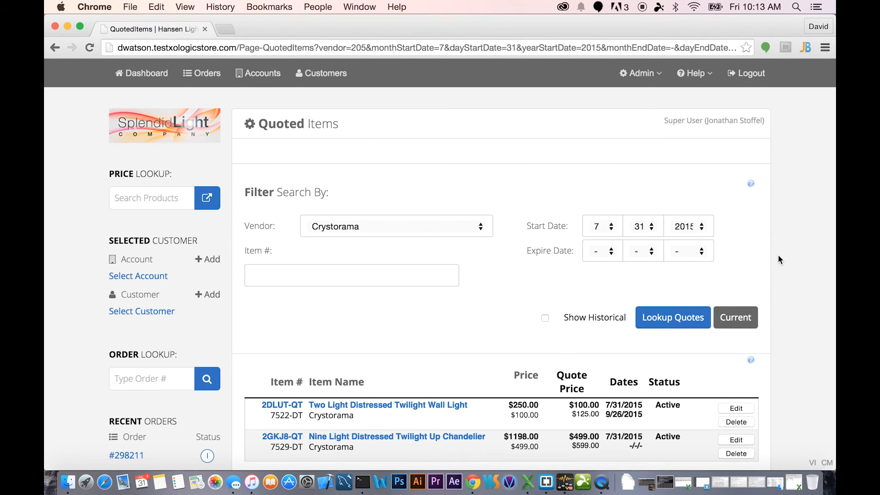
pyautogui.scroll(-4, 777, 254)
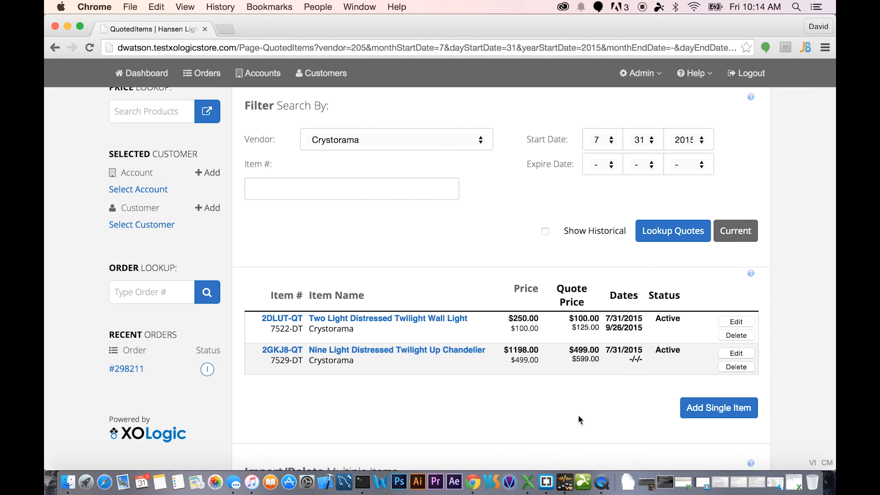
pyautogui.scroll(3, 792, 247)
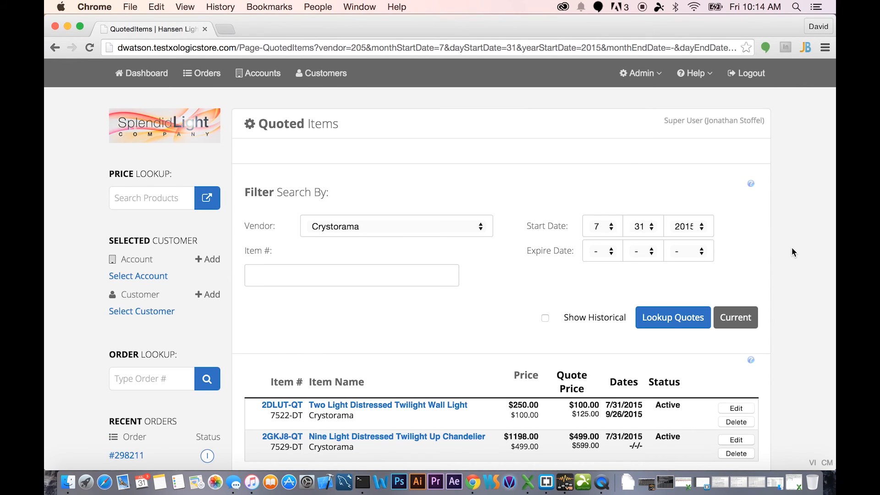